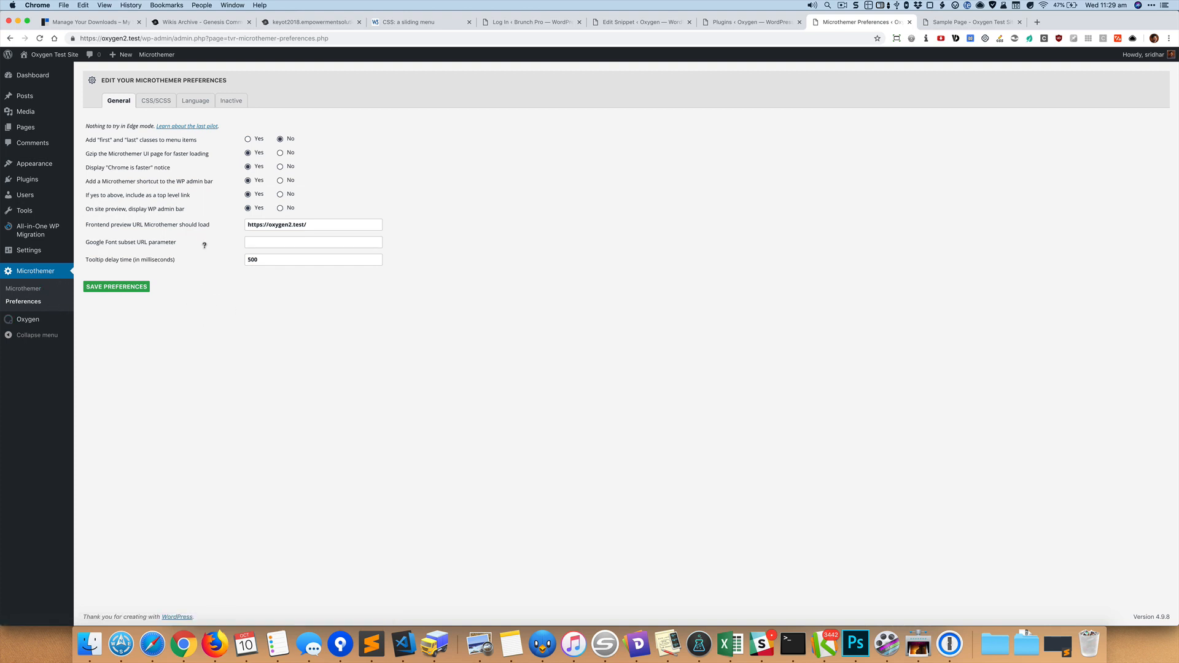
Step: In the CSS/SCSS preferences, choose px as the default unit for all properties
left_click(152, 102)
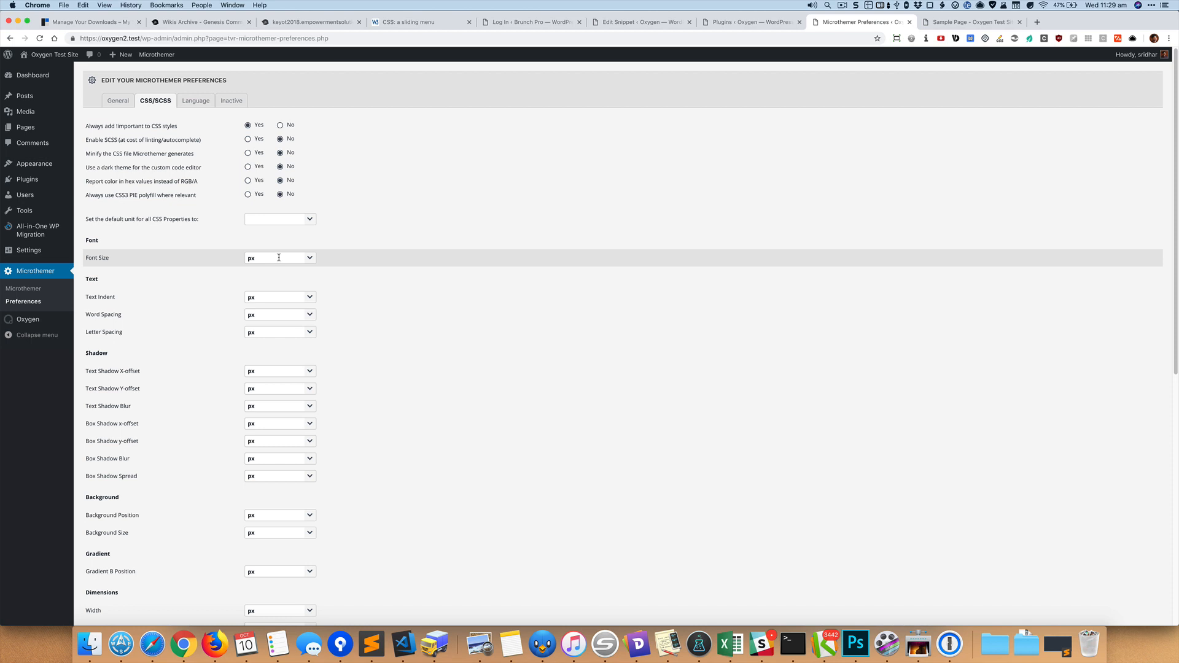
left_click(308, 220)
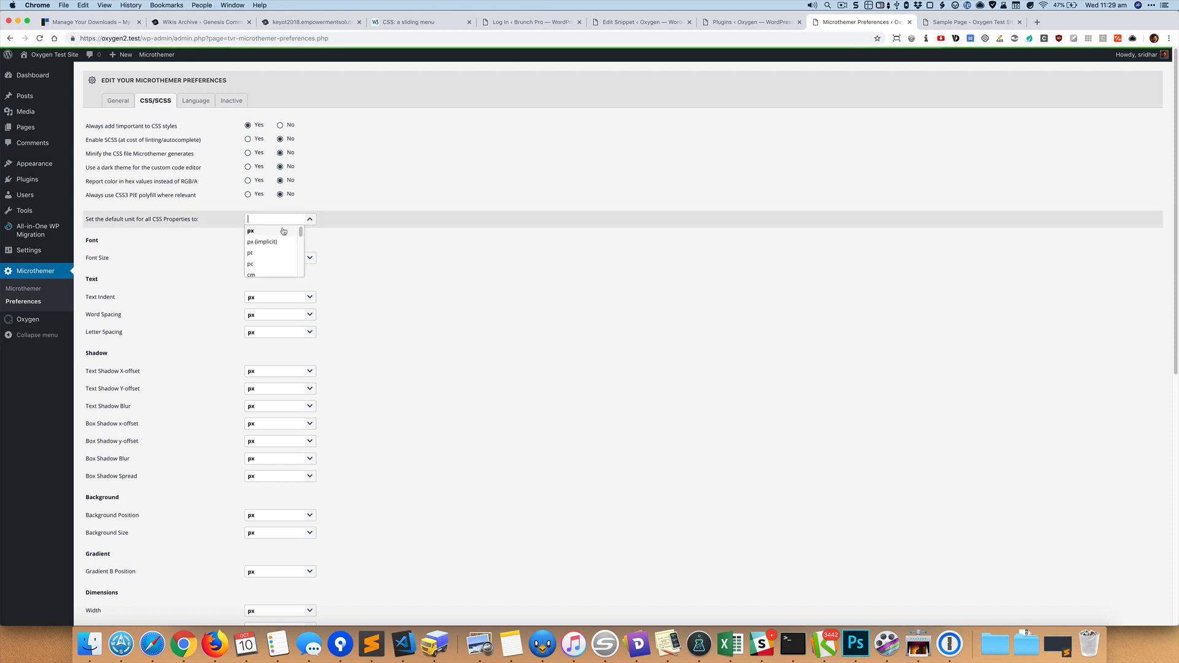
left_click(278, 234)
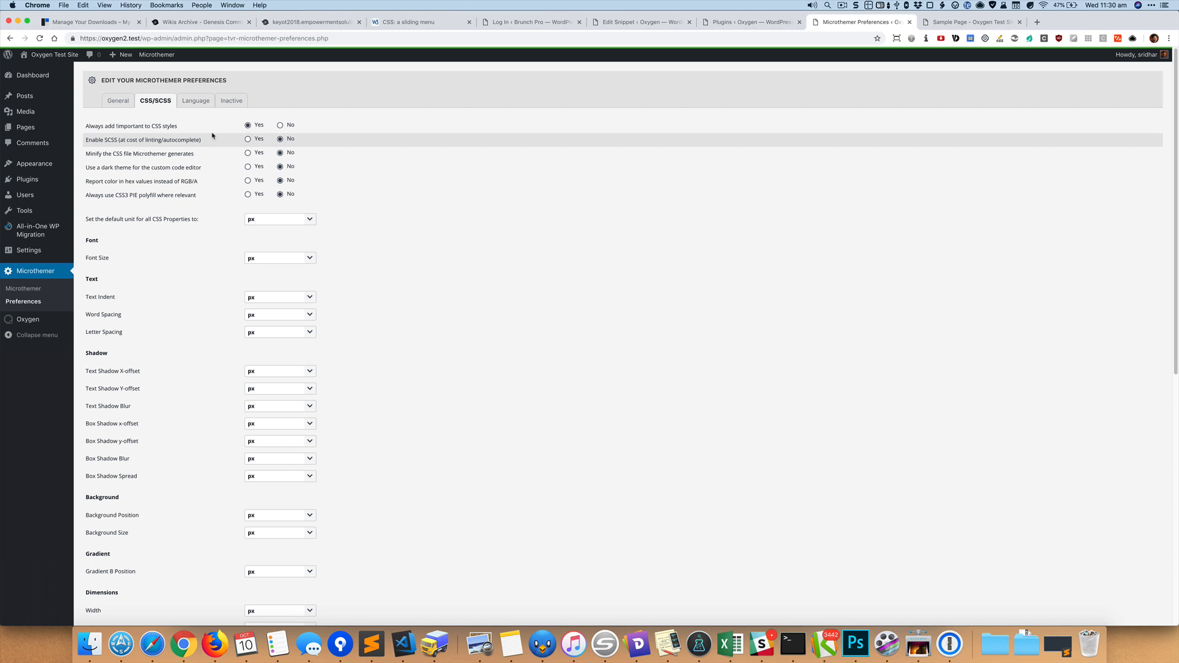
Step: Set !important to No, enable SCSS and CSS minification, and save the preferences
left_click(280, 126)
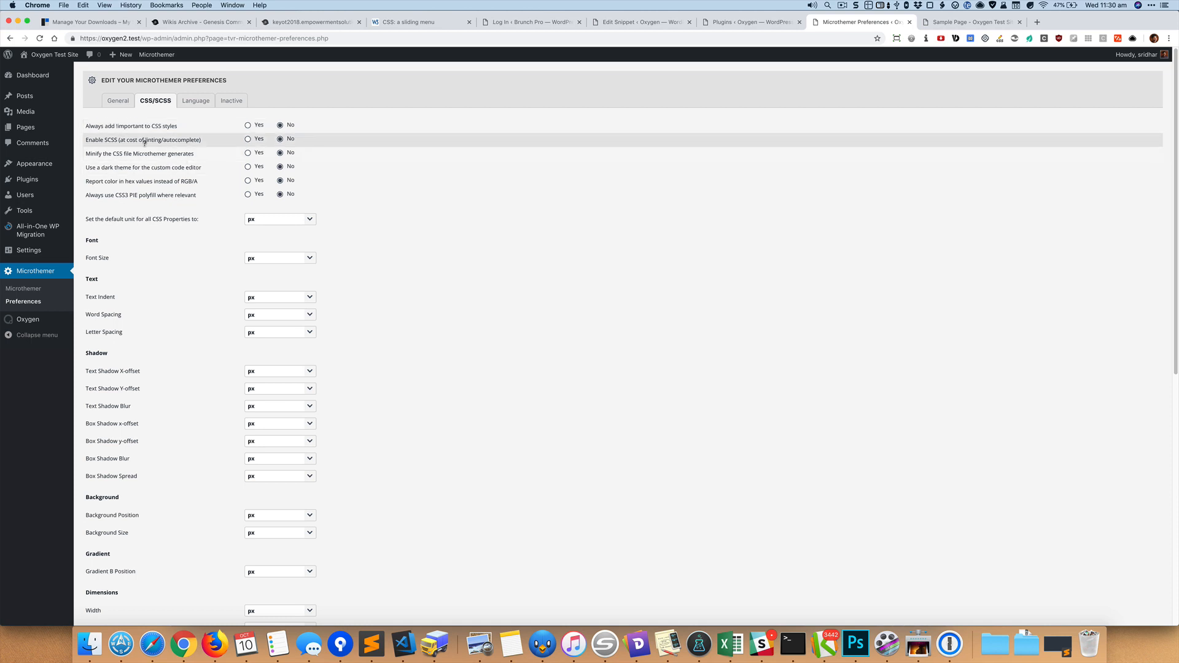
left_click(247, 139)
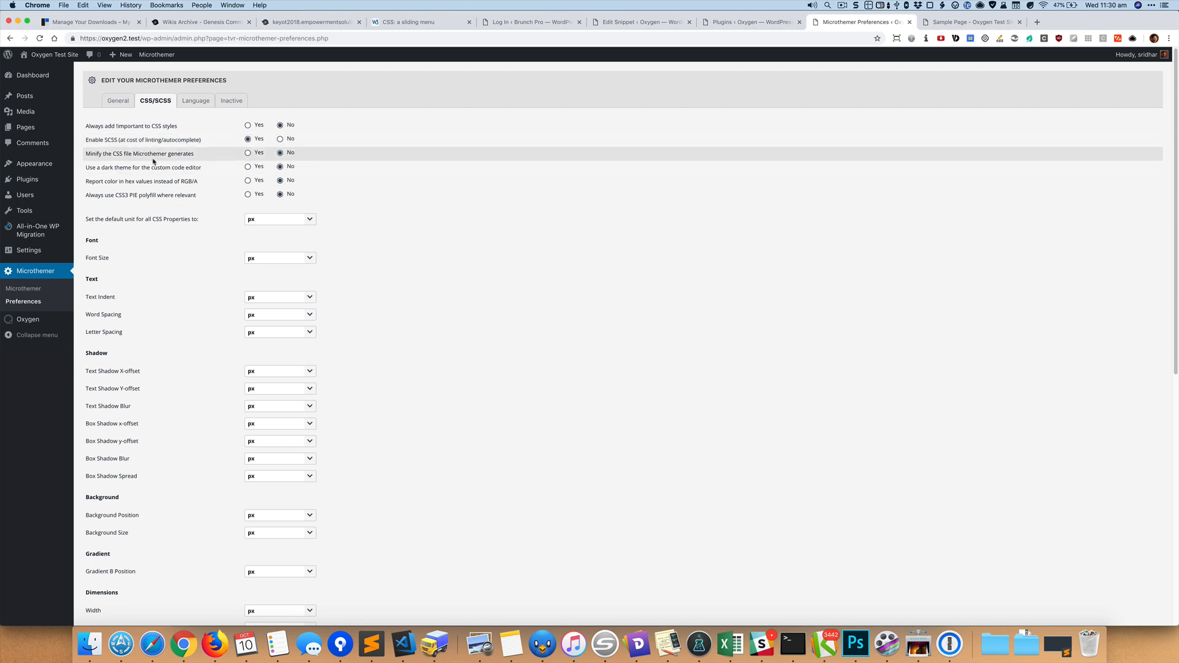
left_click(247, 153)
scroll(365, 236, "down", 10)
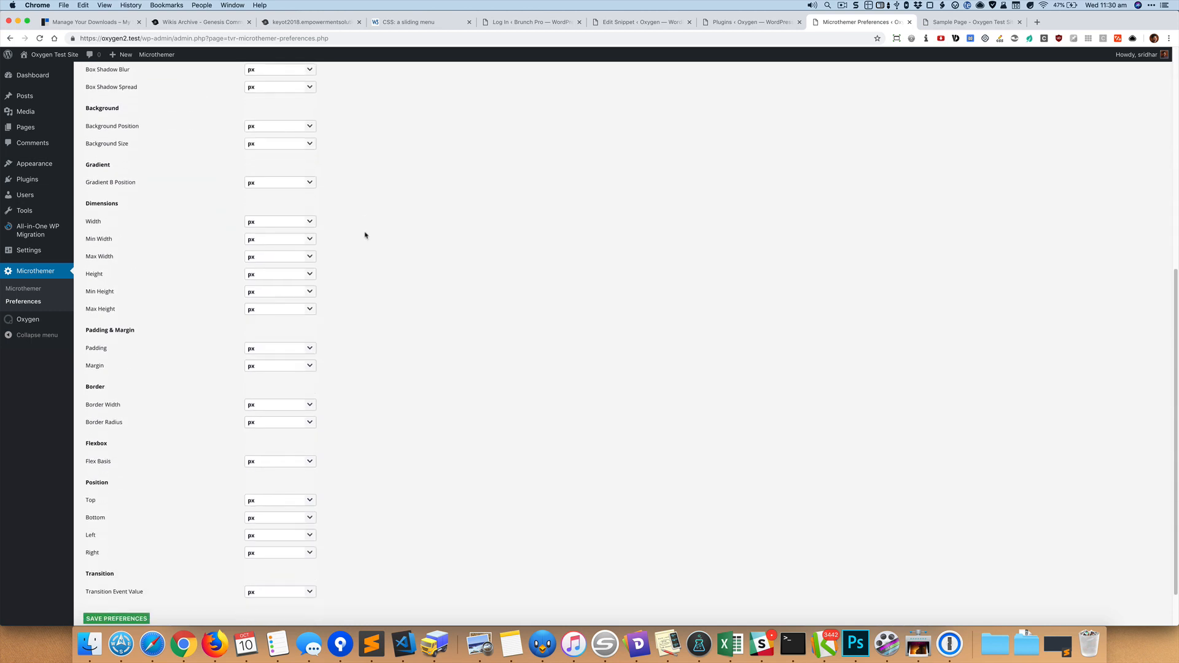
left_click(116, 566)
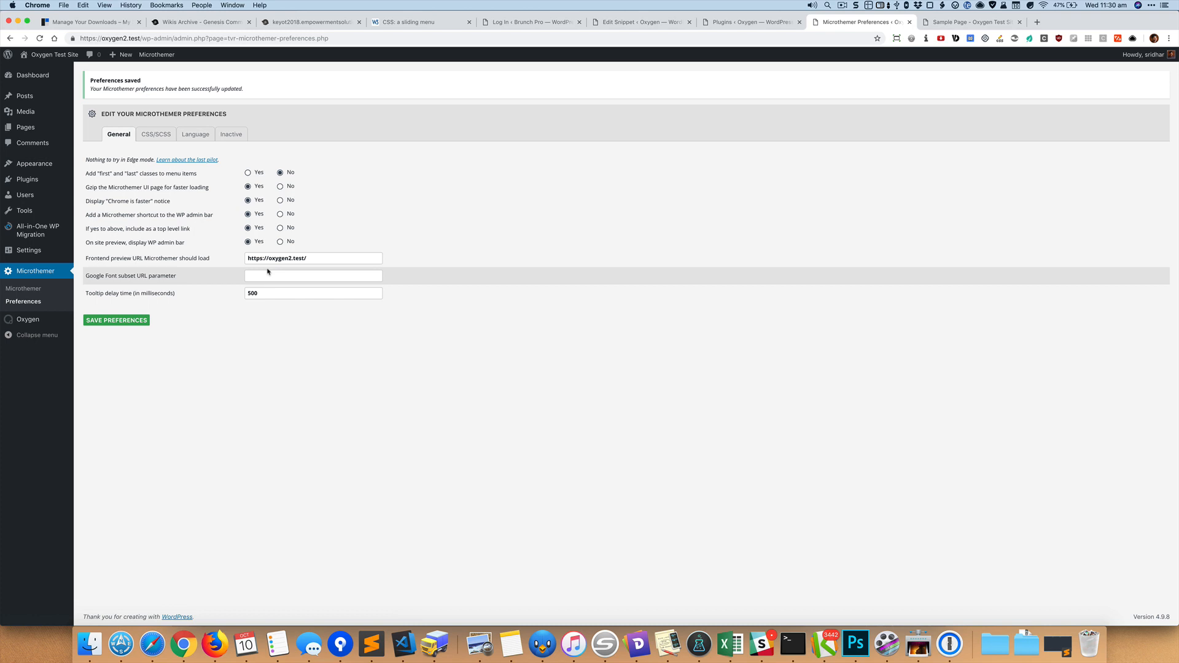
Step: Go to the site's home page and launch Microthemer from the admin bar
left_click(967, 22)
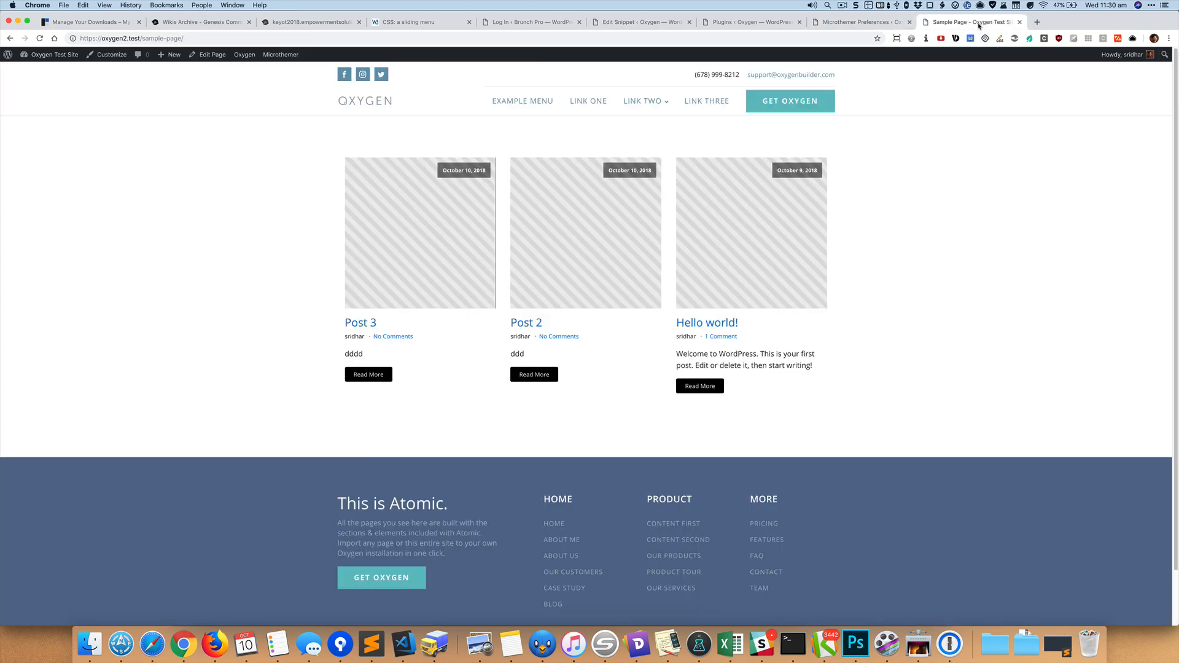
left_click(364, 101)
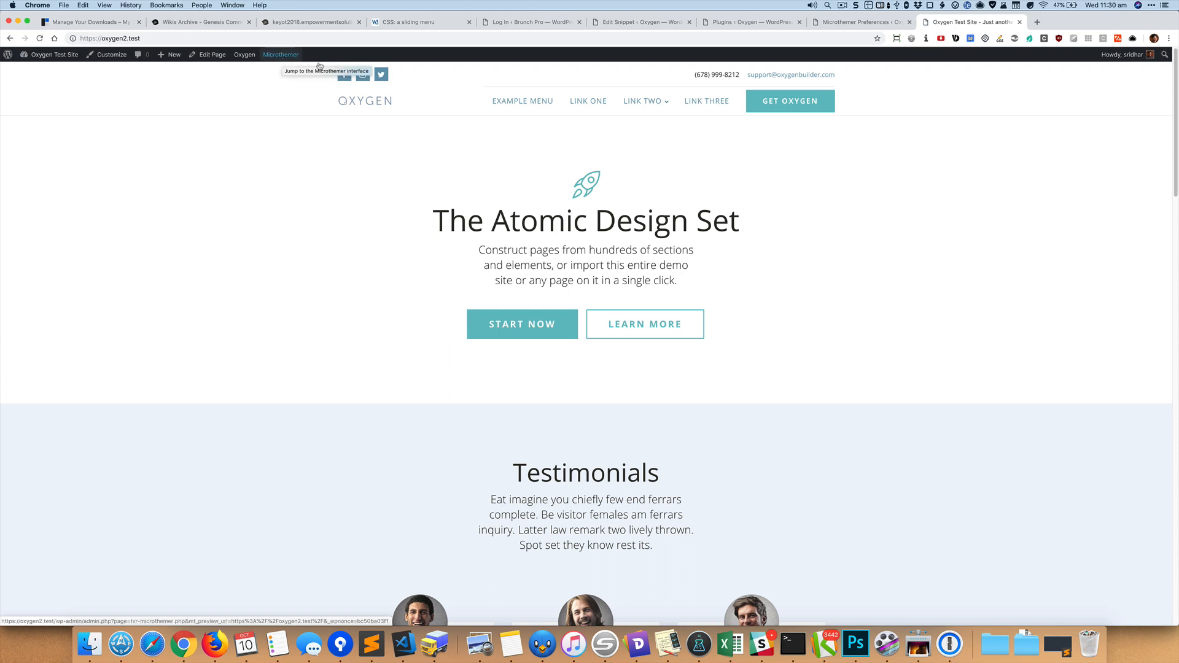
left_click(857, 22)
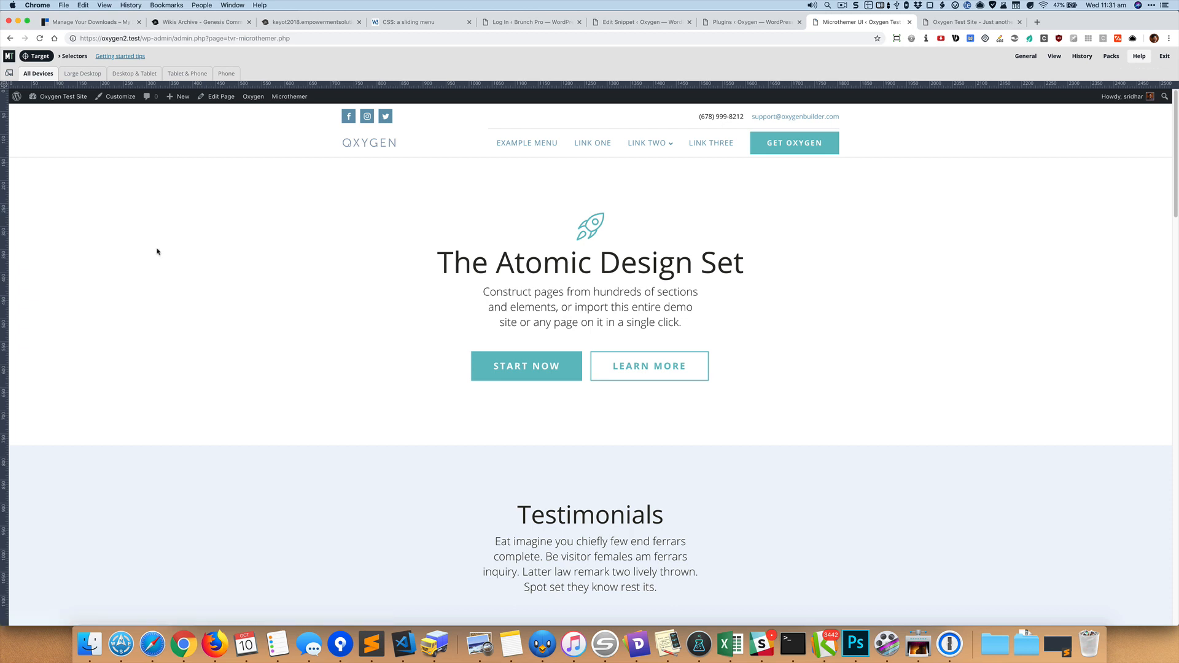
Step: Check the Preferences dialog from the General menu and close it again
left_click(1035, 57)
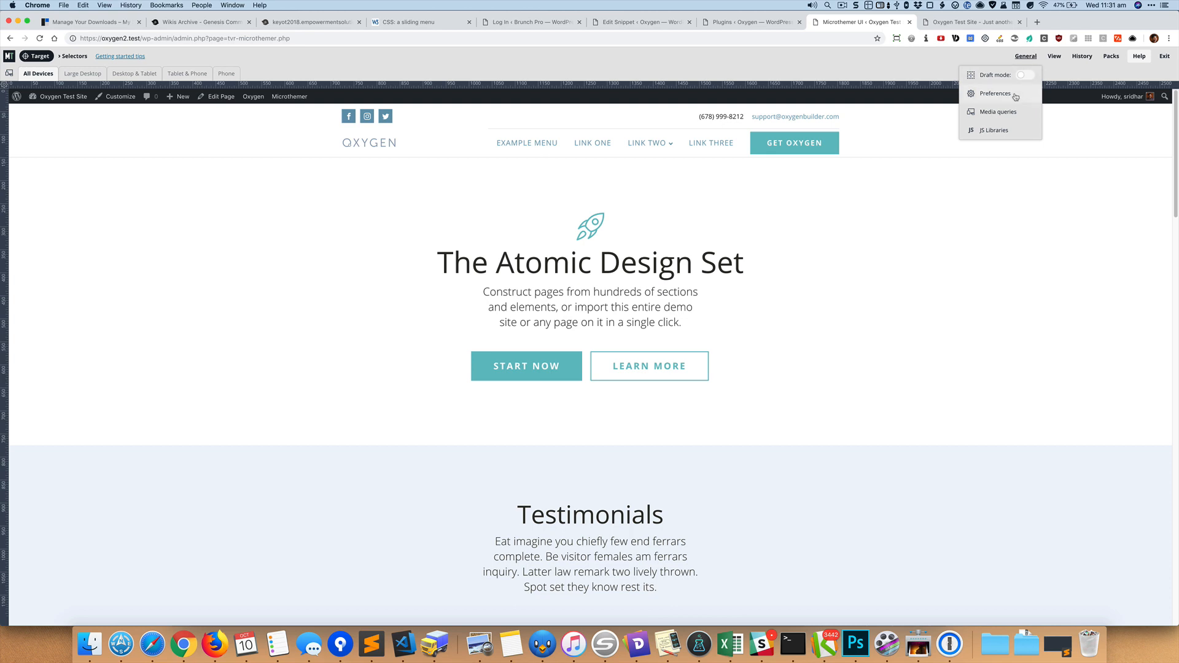
left_click(1016, 95)
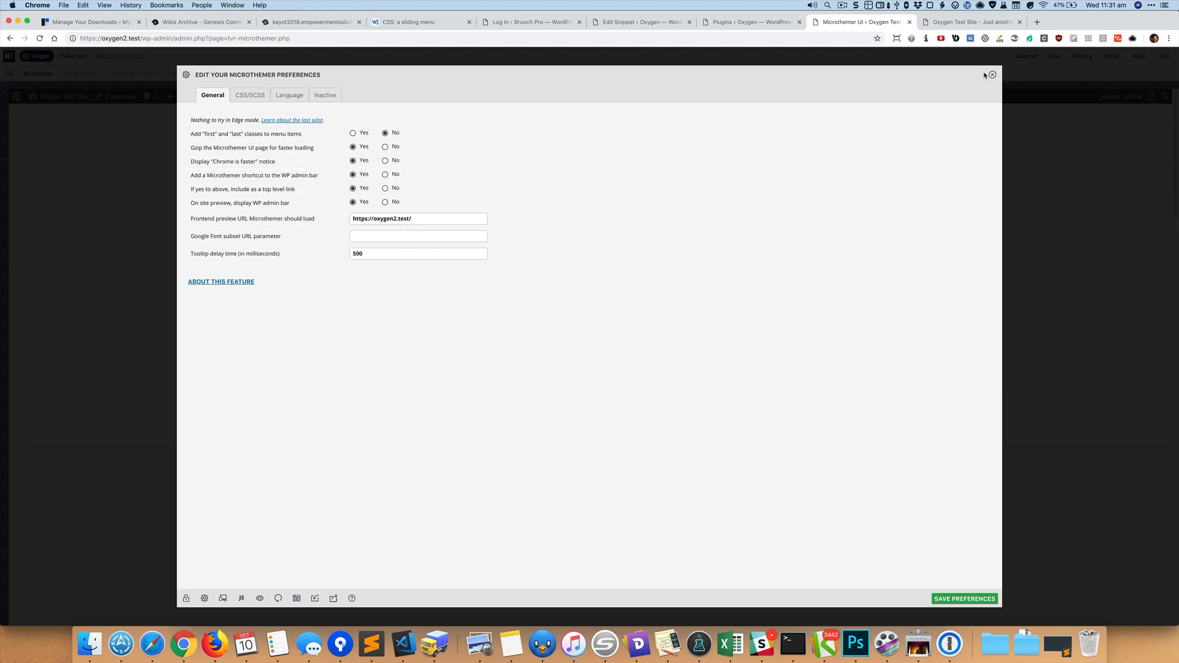
left_click(992, 74)
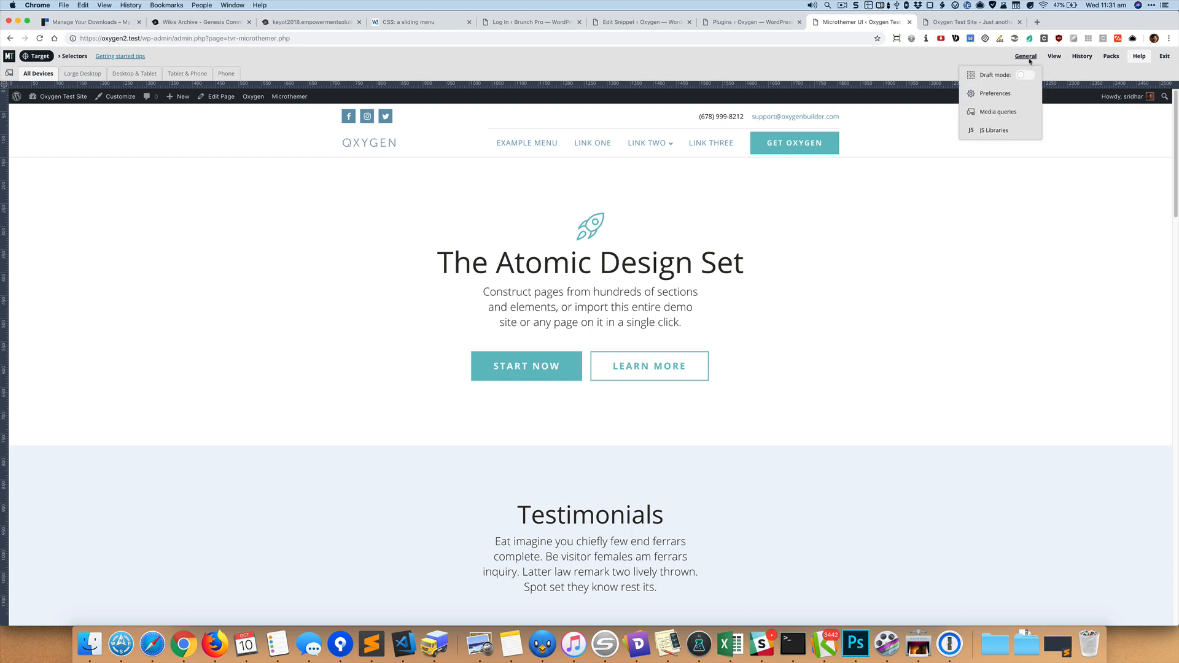
mouse_move(1054, 56)
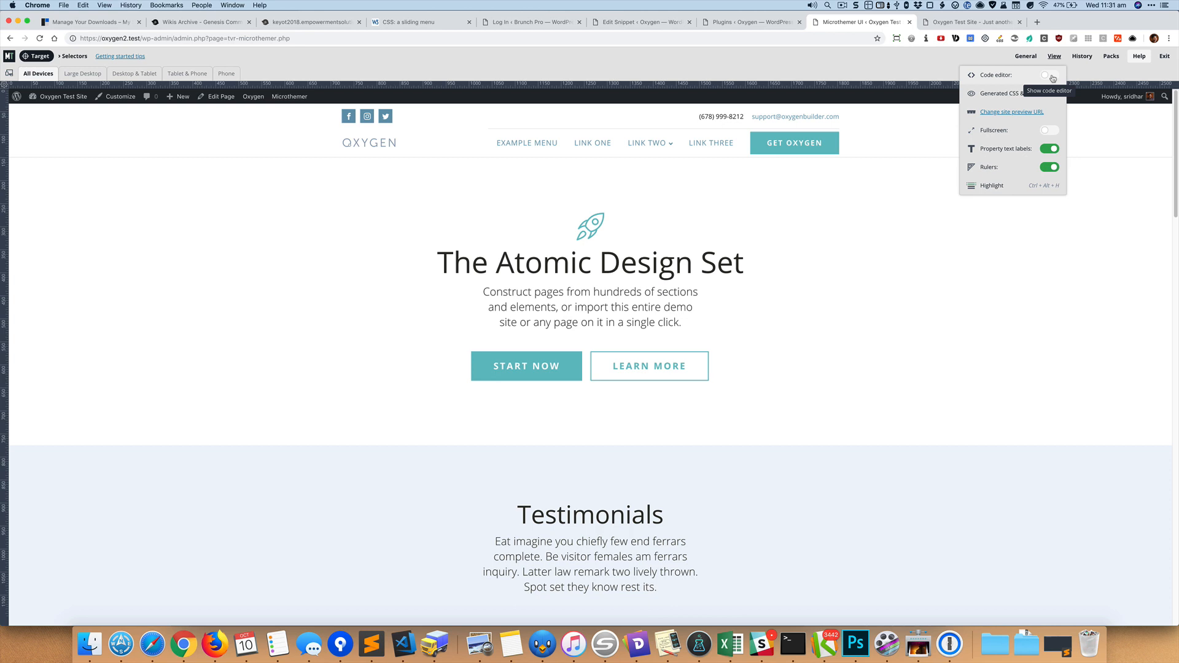
Step: Show the custom code editor, make it taller, and bring up the General options
left_click(1053, 75)
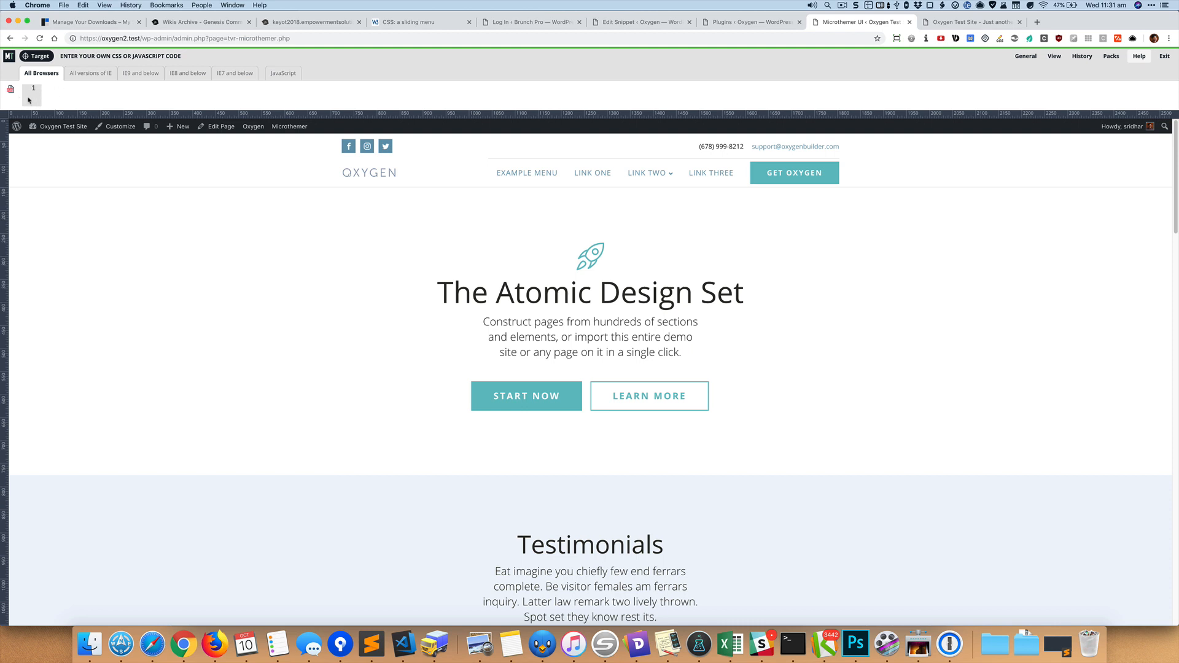
mouse_move(10, 88)
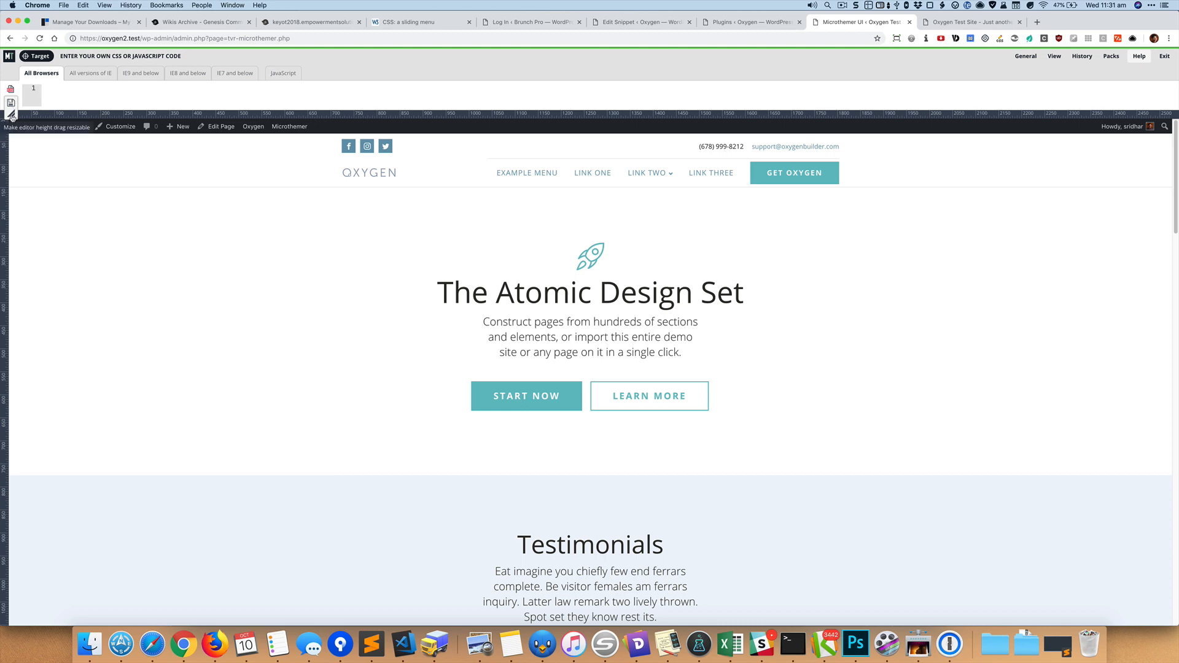
left_click(12, 115)
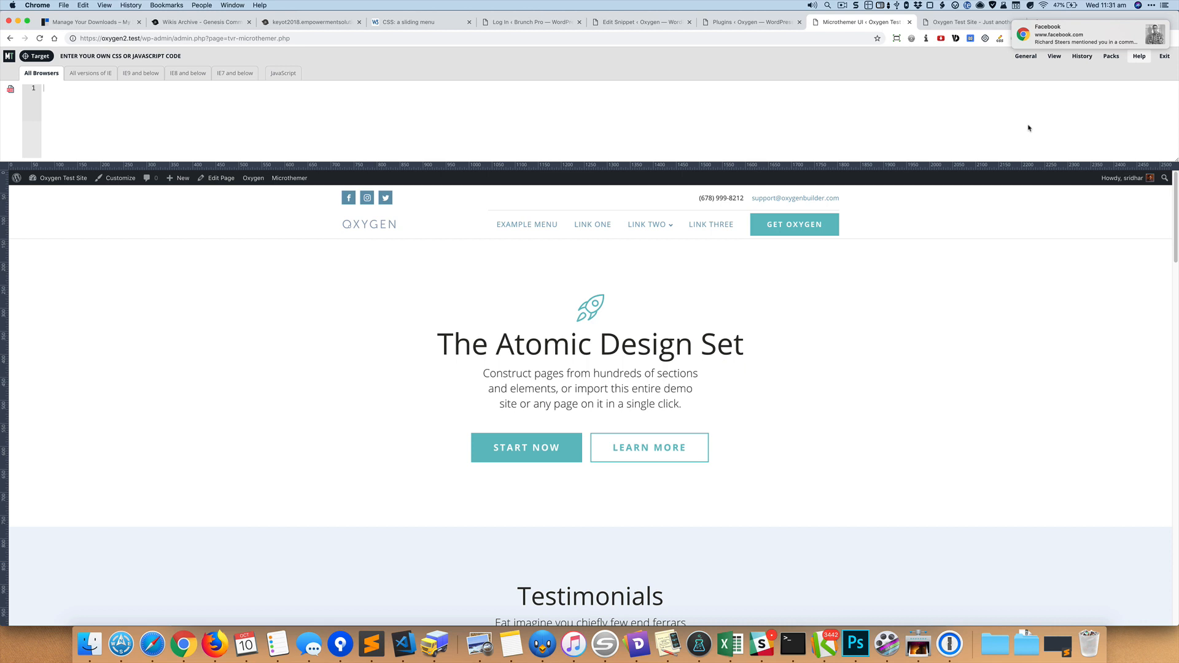
left_click(1026, 56)
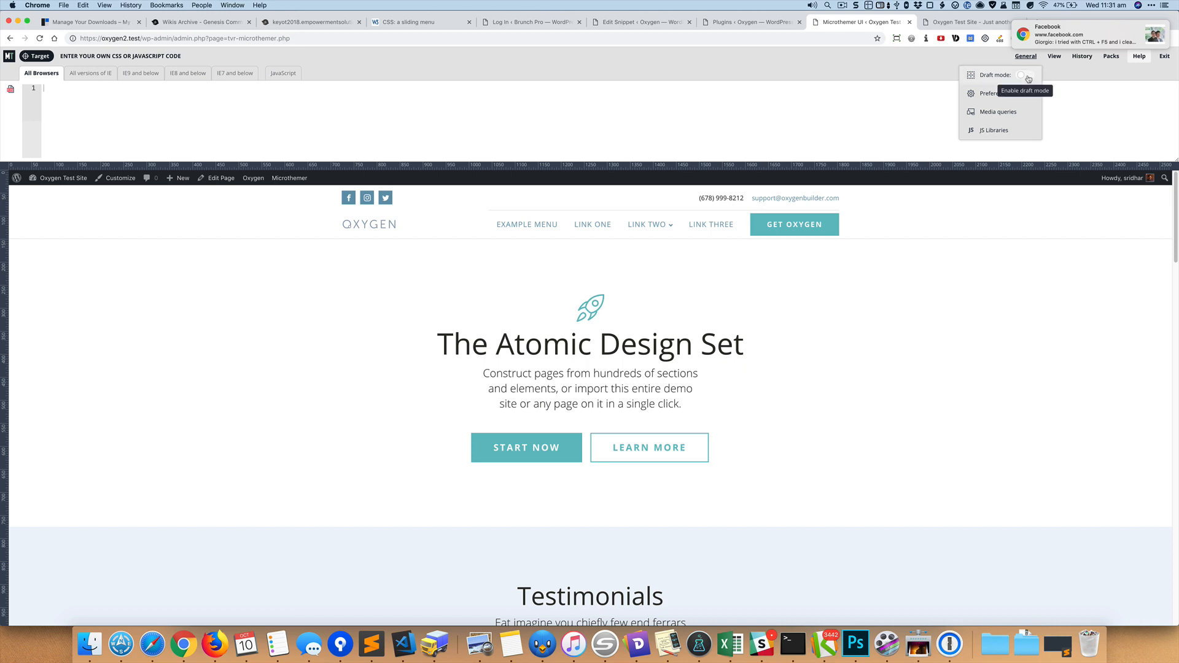
Step: Turn draft mode on and close the General options
left_click(1029, 78)
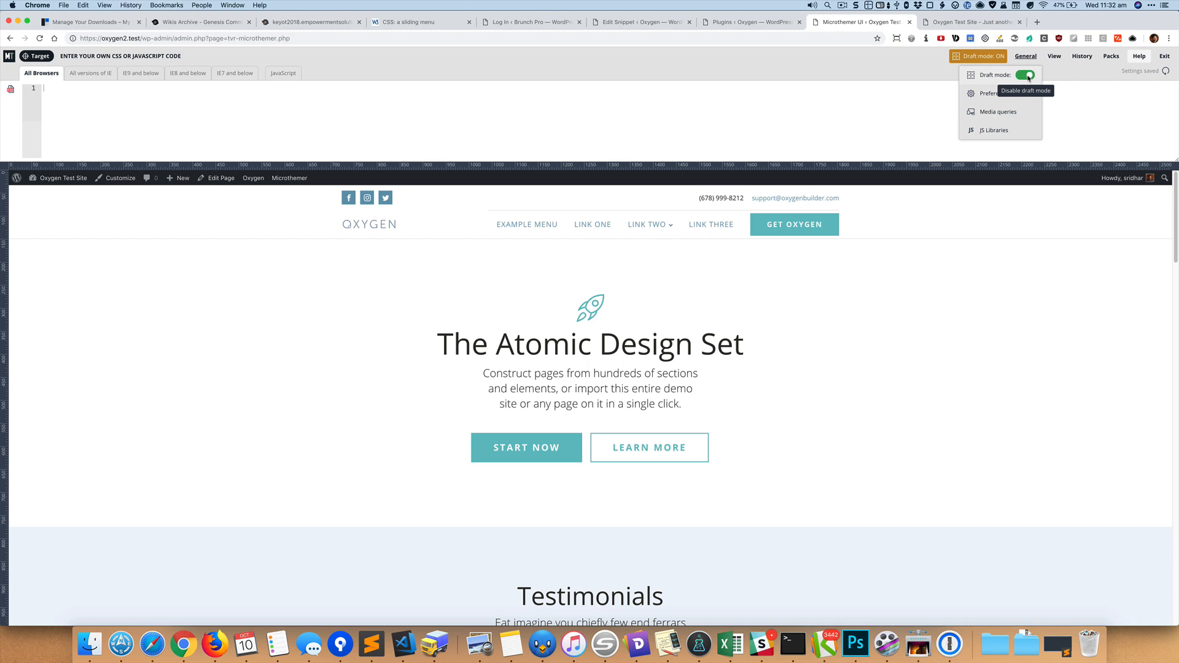
left_click(912, 104)
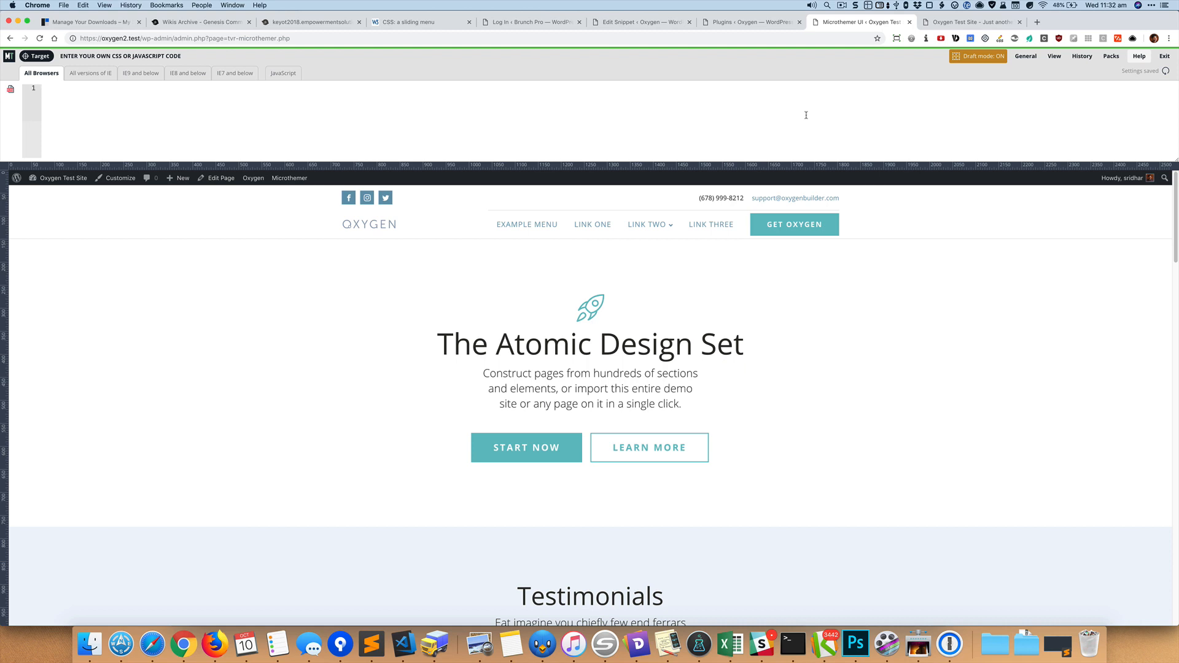
type("bodh")
Step: Enter SCSS body { background-color: #ddd; > div { background-color: yellow; } } and test folding the nested rule
key("BackSpace")
type("y {     ")
type("b")
type("ackgro")
type("und")
type("-color: ")
type("#ddd")
key("Return")
key("Return")
type("div")
key("Return")
type("ba")
key("Tab")
type("yellow")
scroll(746, 101, "up", 2)
scroll(746, 101, "down", 2)
scroll(747, 102, "up", 2)
left_click(39, 111)
left_click(39, 112)
scroll(176, 95, "up", 2)
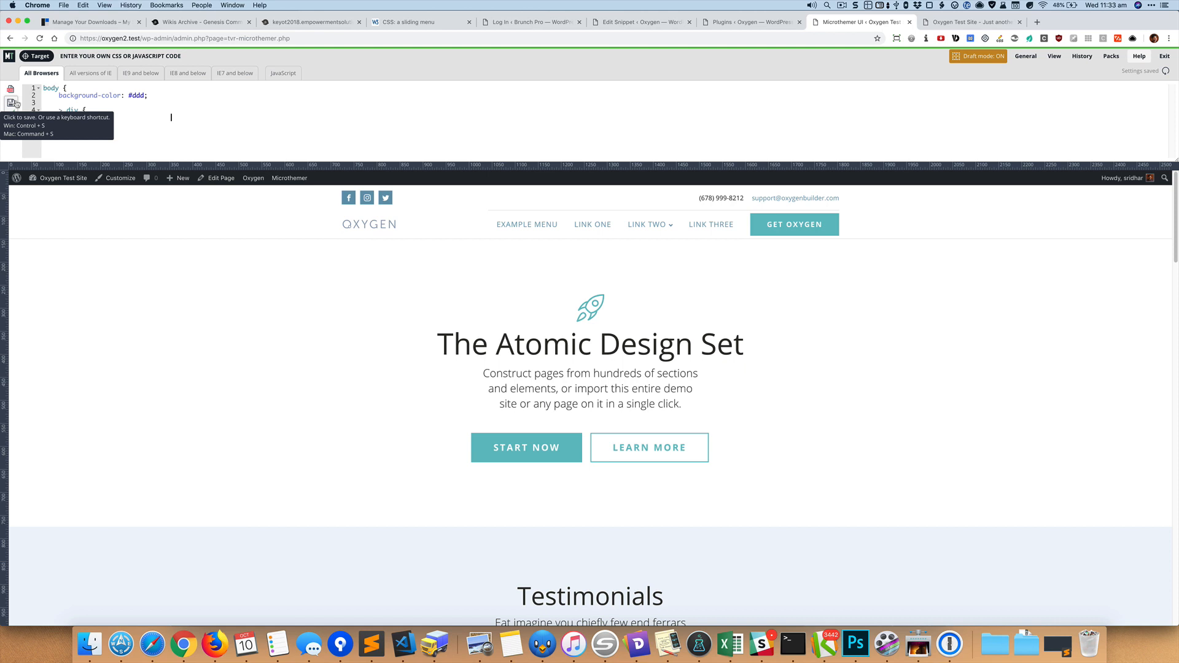
Step: Save the SCSS so the preview shows the grey body and yellow child sections
left_click(12, 103)
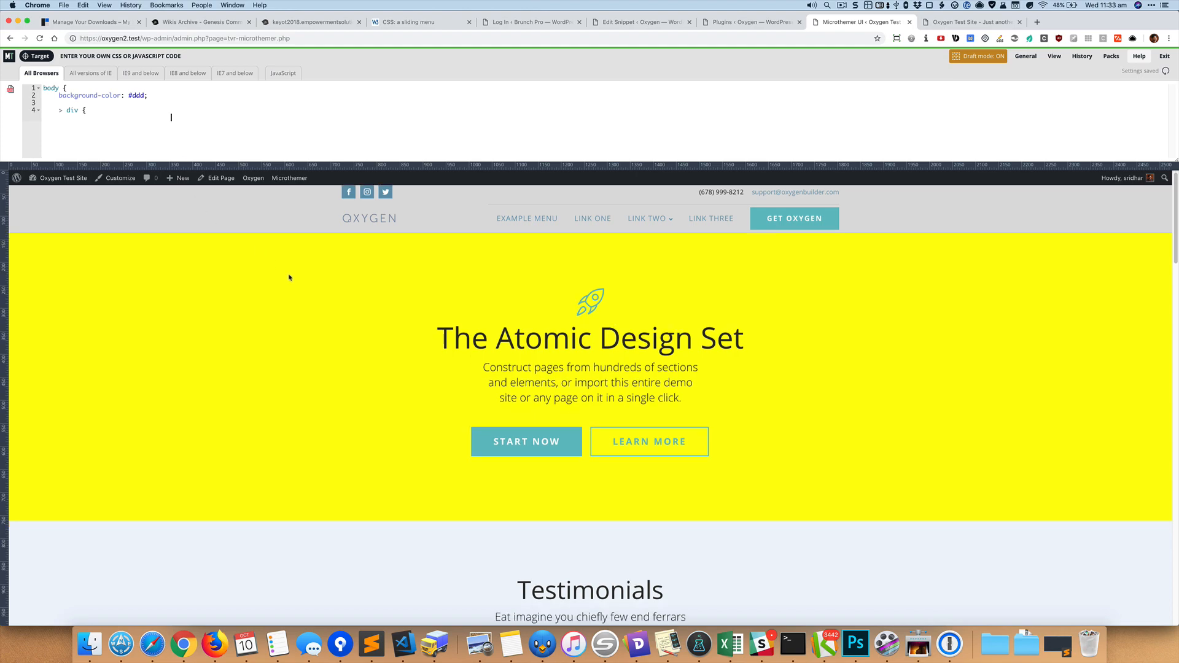
scroll(289, 277, "down", 5)
scroll(289, 277, "down", 5)
scroll(289, 277, "down", 10)
scroll(290, 278, "down", 8)
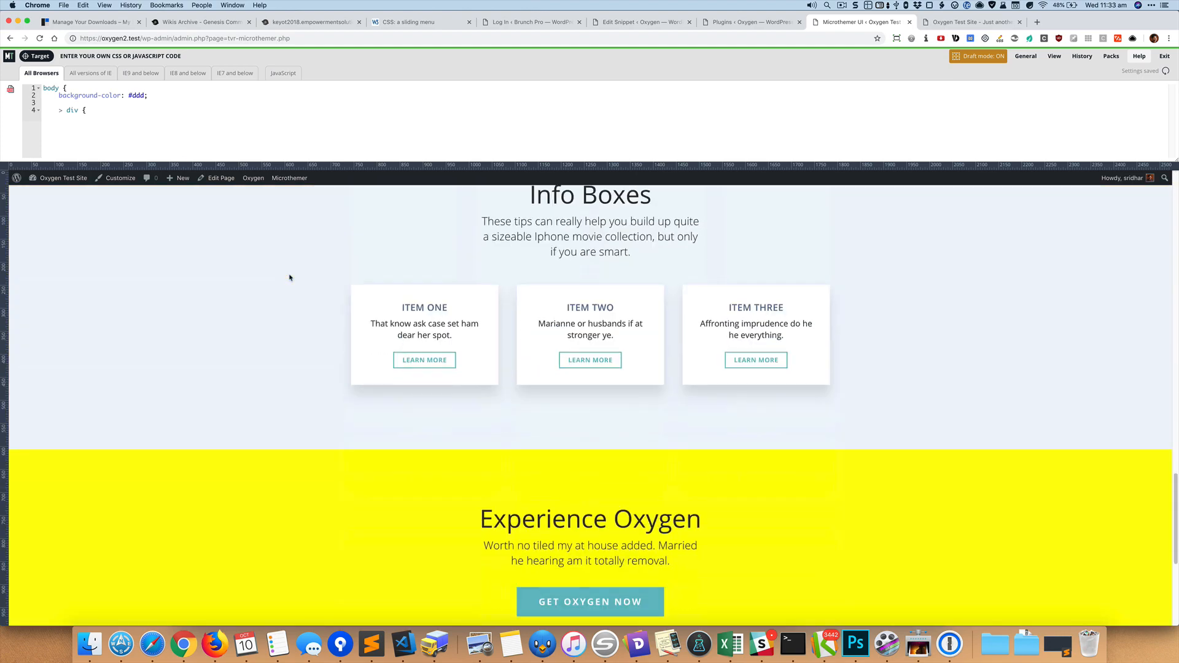
scroll(290, 277, "down", 2)
scroll(290, 277, "up", 18)
scroll(289, 277, "up", 10)
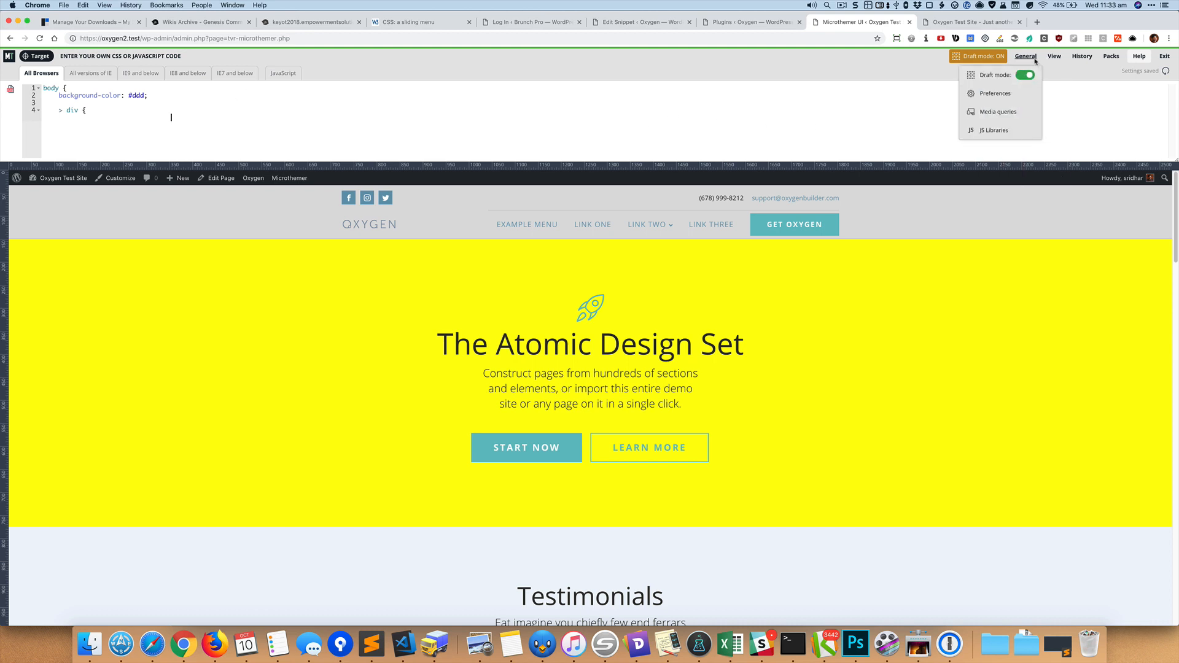
mouse_move(1026, 57)
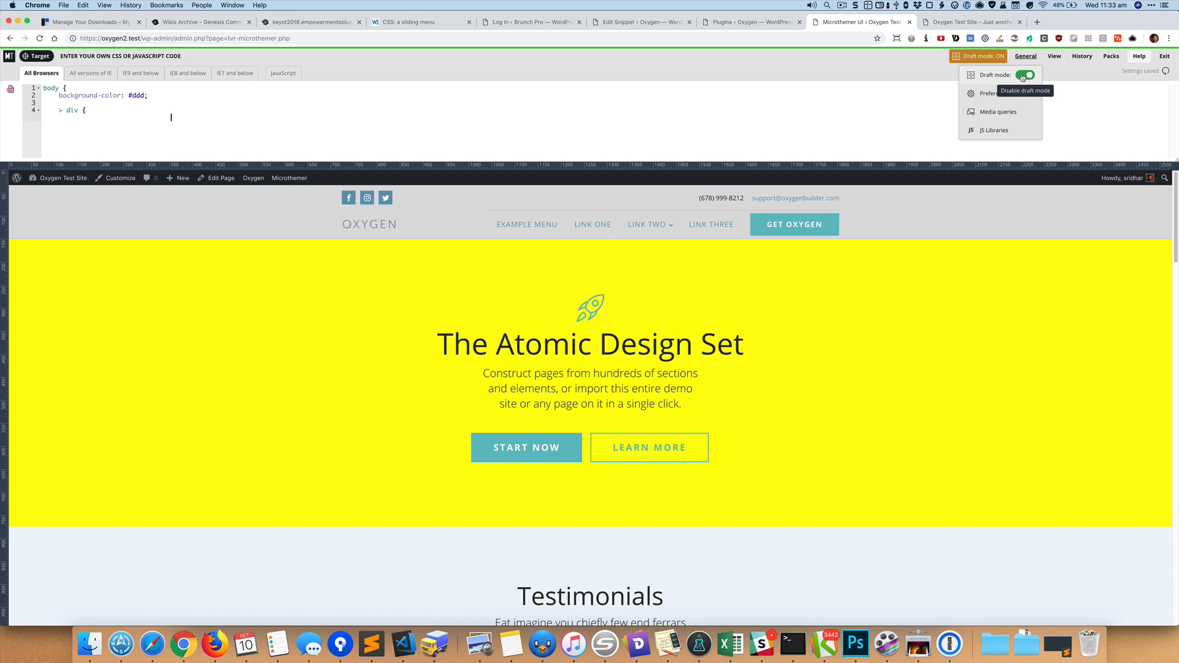
Step: Turn draft mode off to publish the styles and bring up the Exit choices
left_click(1023, 77)
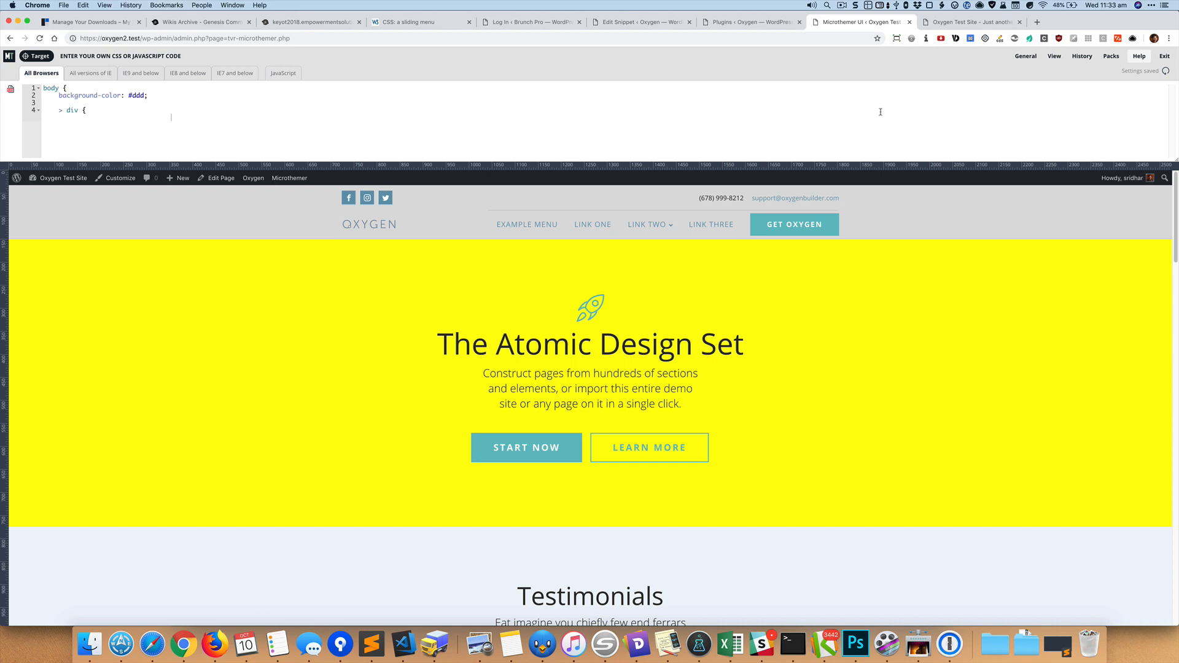
left_click(1165, 56)
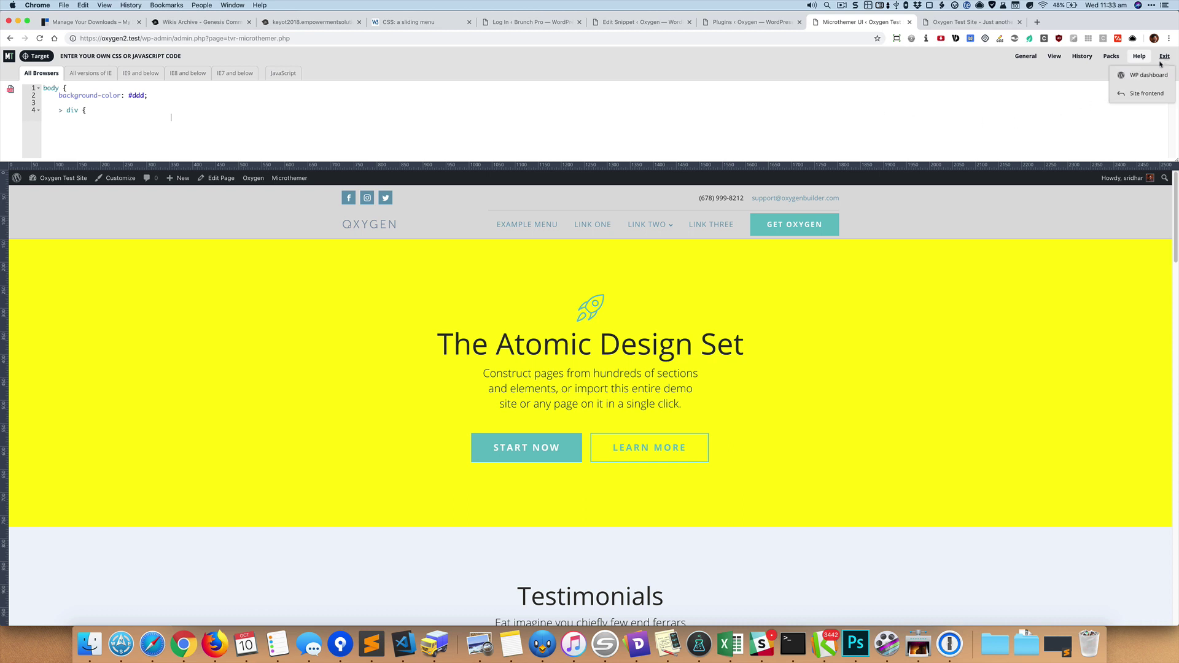
left_click(1146, 94)
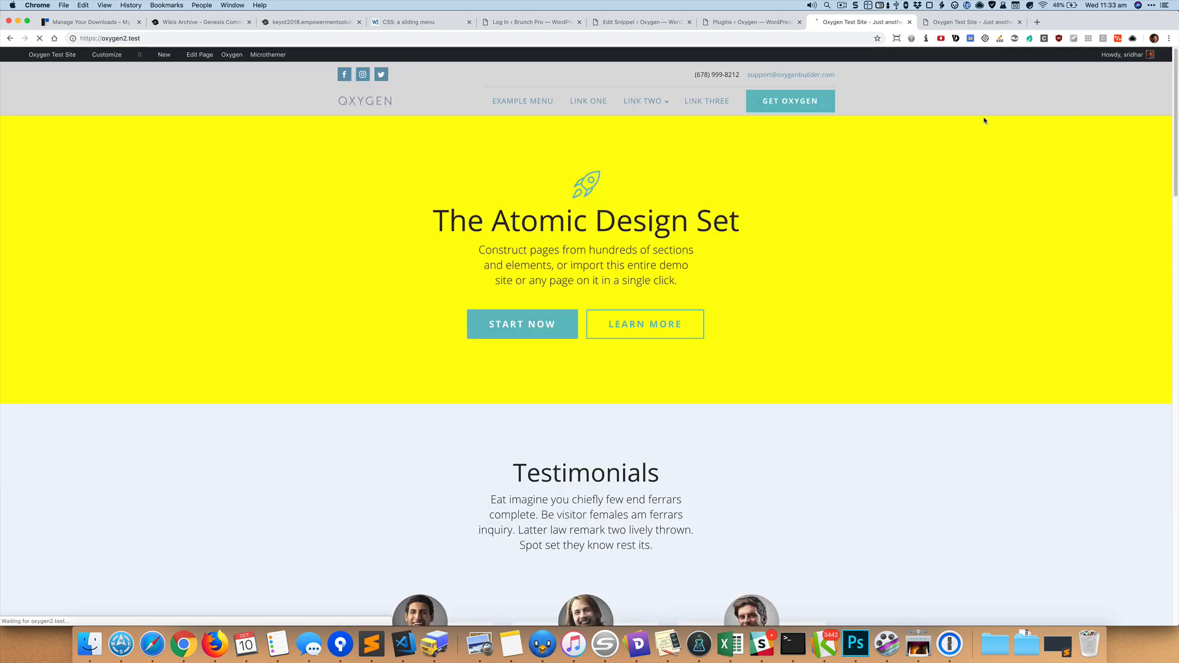
scroll(945, 182, "up", 10)
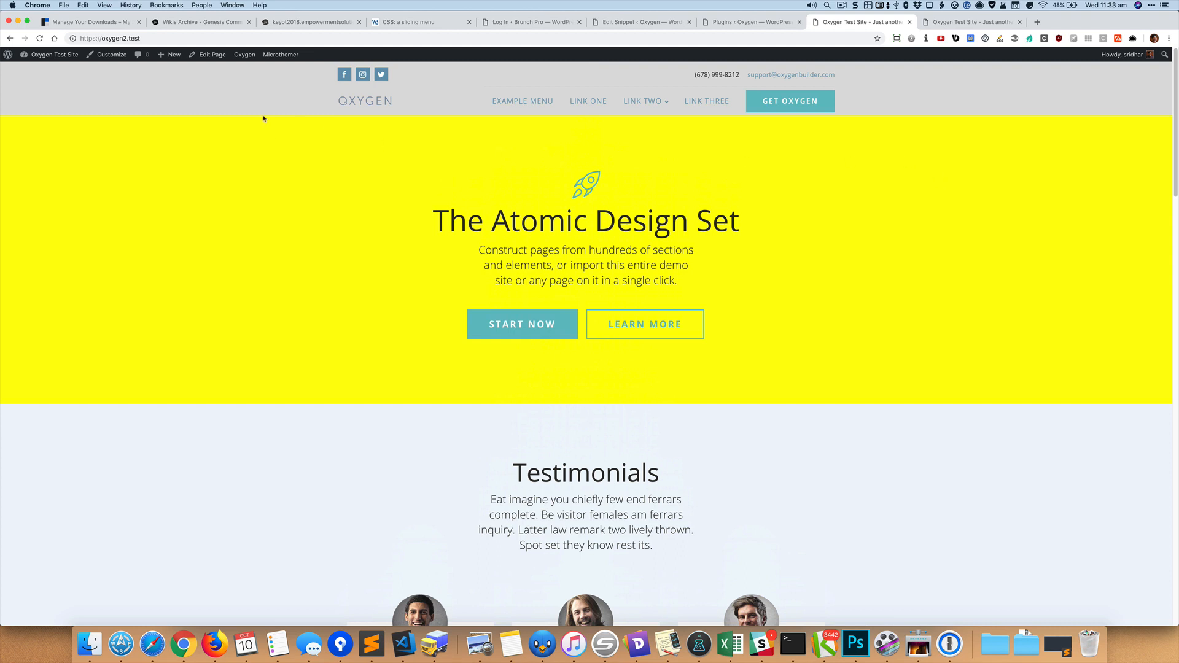
left_click(282, 54)
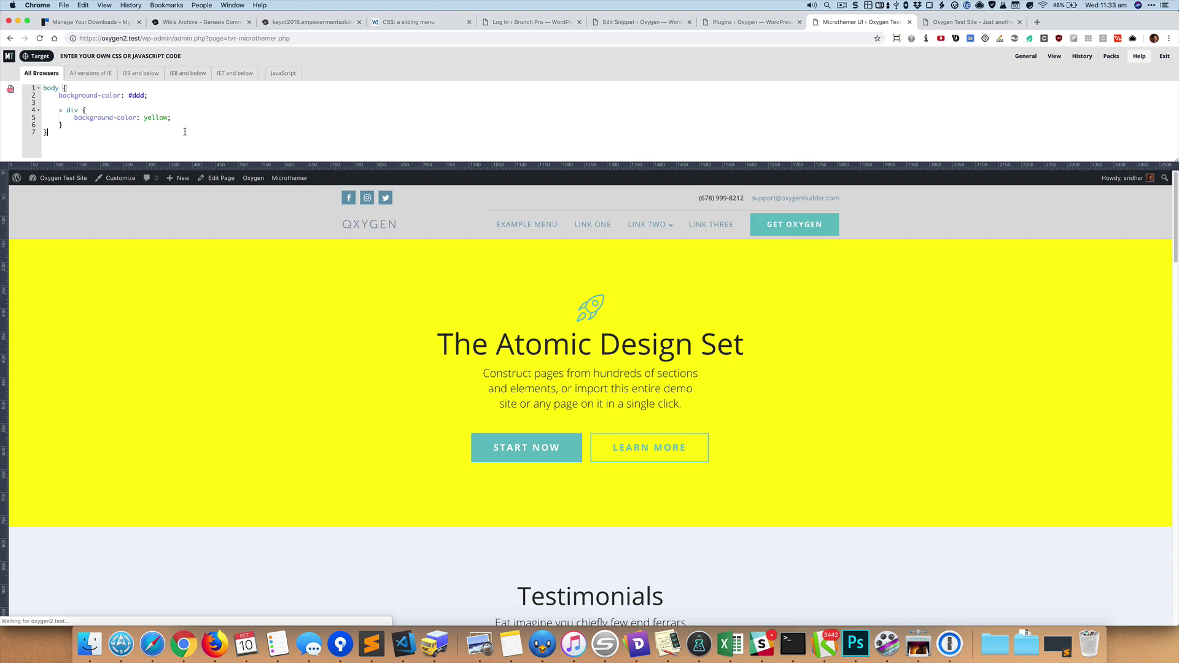
Step: Delete all the SCSS, save the empty stylesheet, and exit to the WP dashboard
left_click(185, 131)
key("super+a")
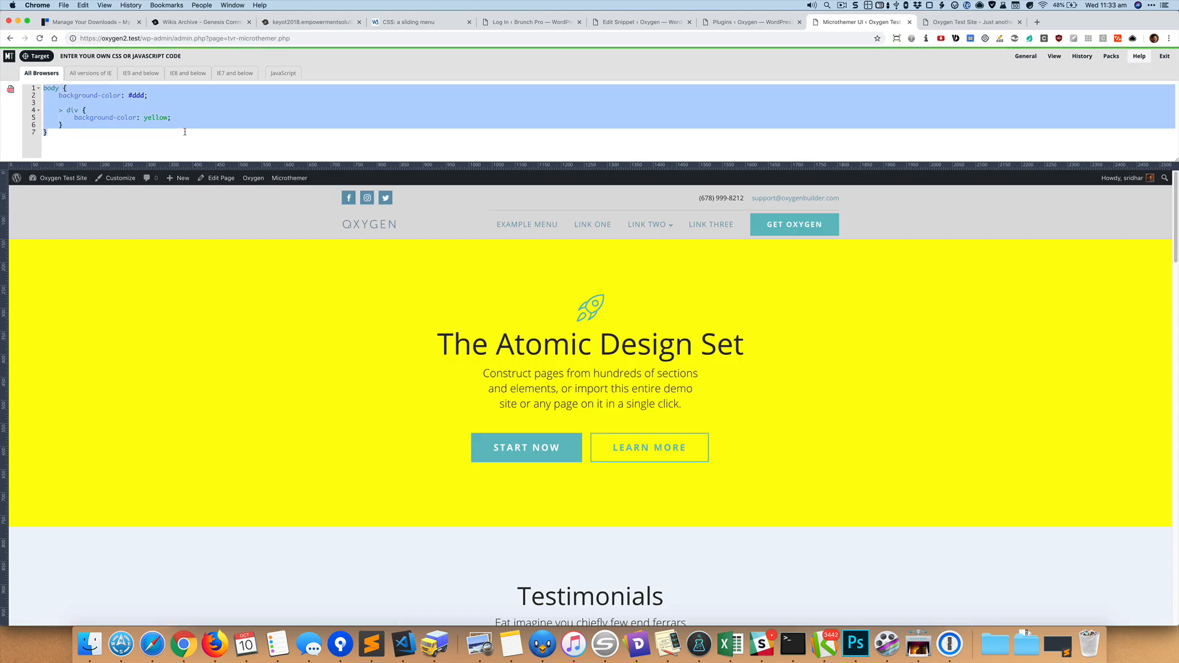
key("BackSpace")
key("super+s")
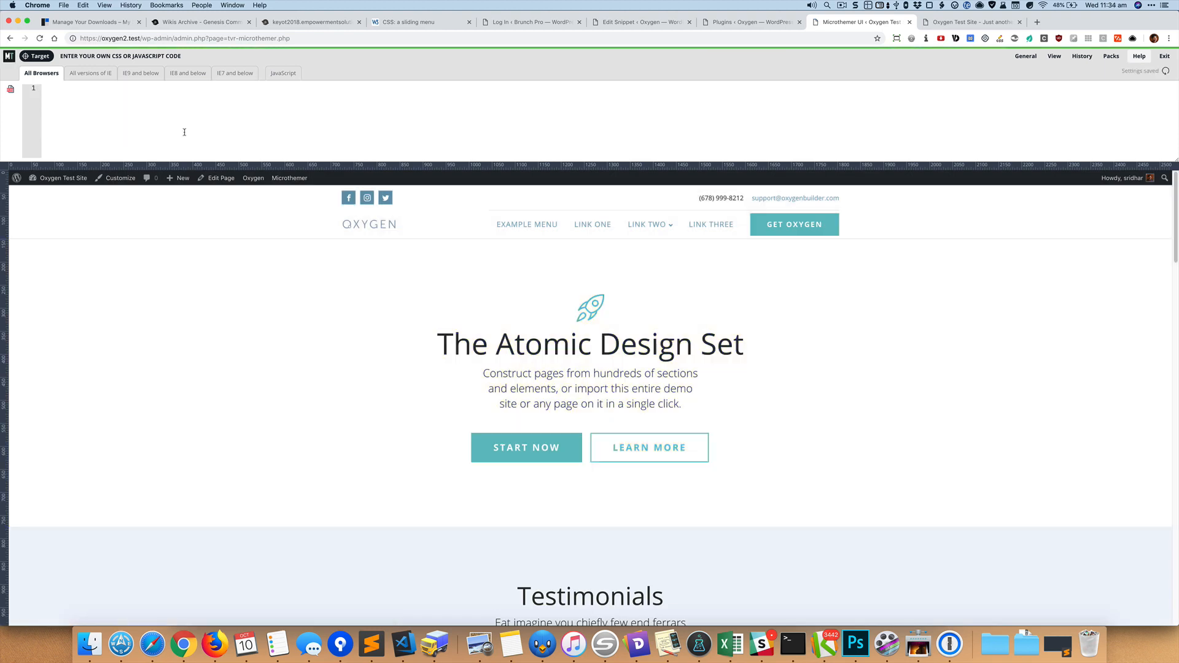
left_click(1164, 56)
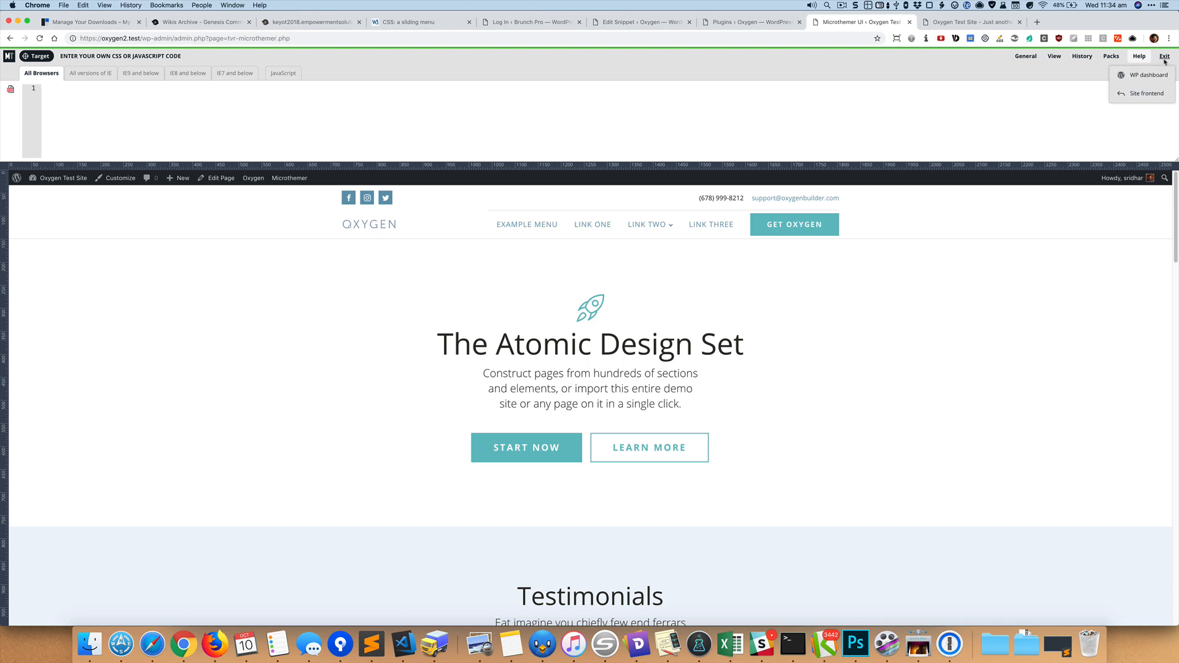
left_click(1148, 74)
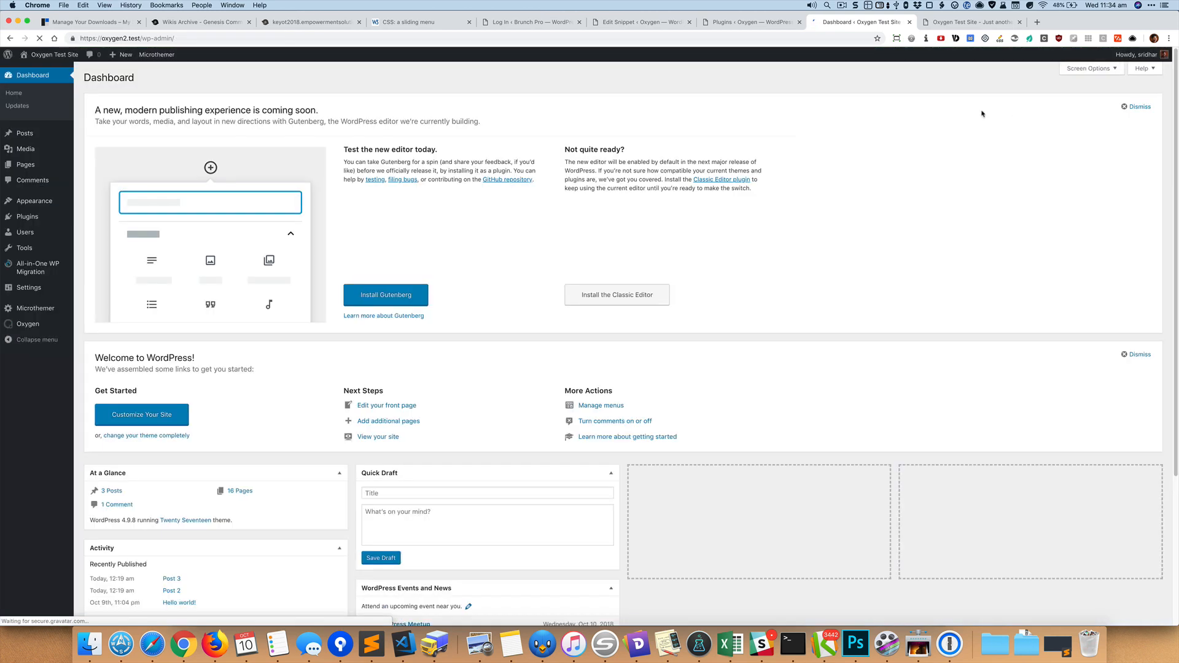